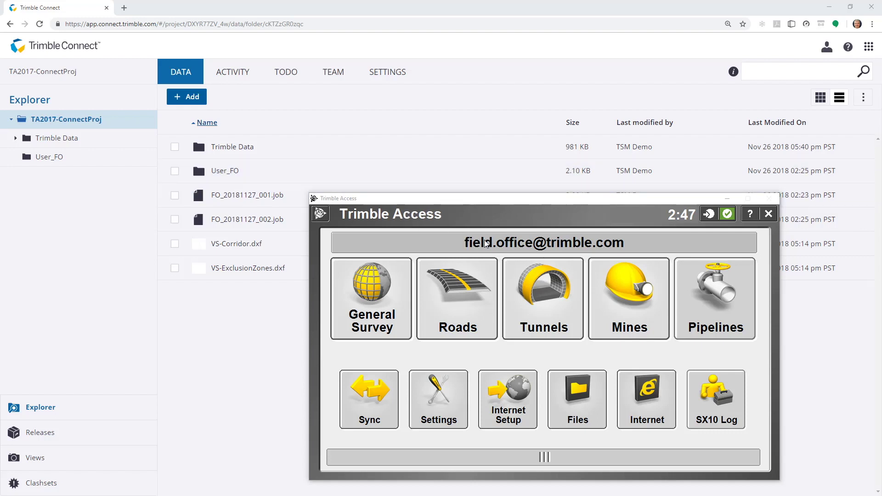
Step: Log in with the Trimble Connect login mode and the saved account, selecting TA2017-ConnectProj as the project to synchronise
click(630, 239)
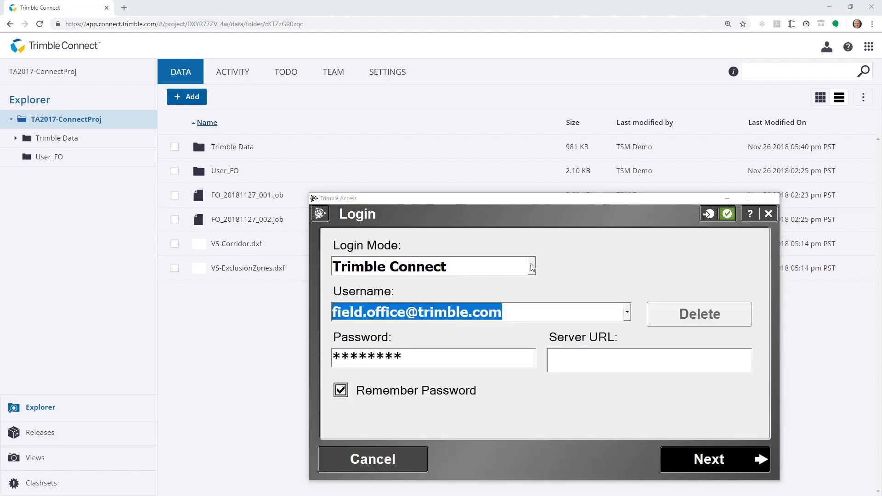
click(530, 265)
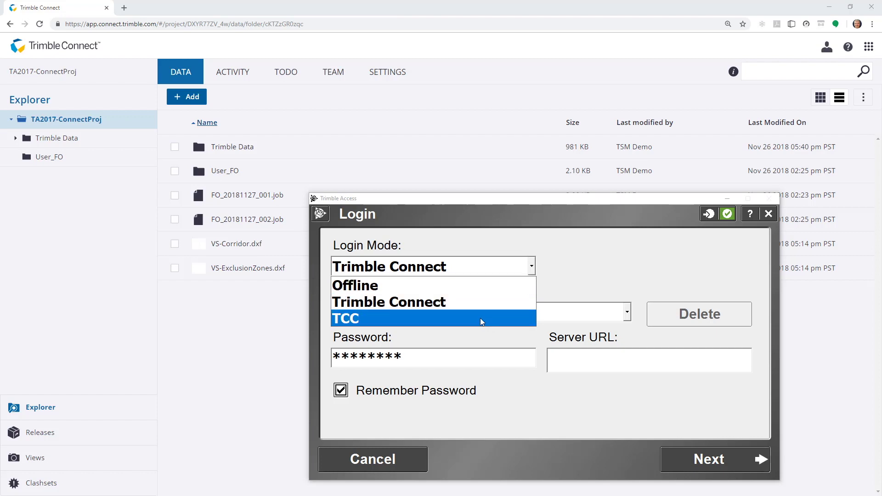
click(433, 302)
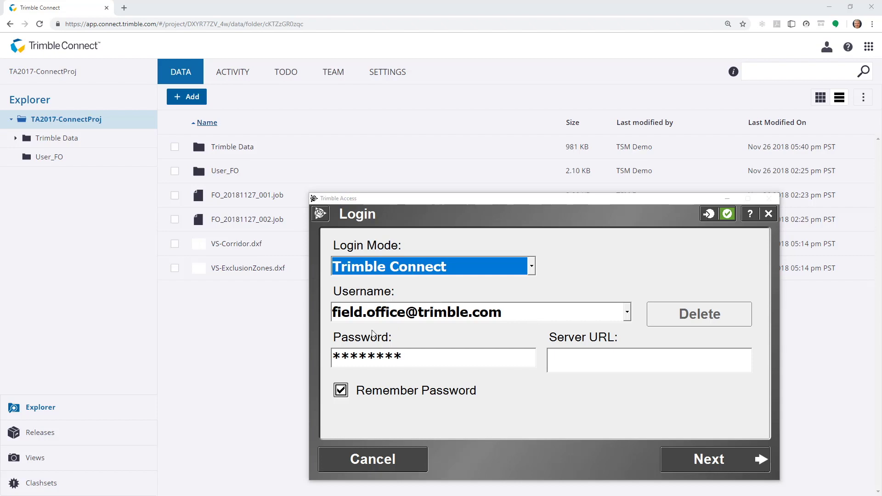
click(711, 461)
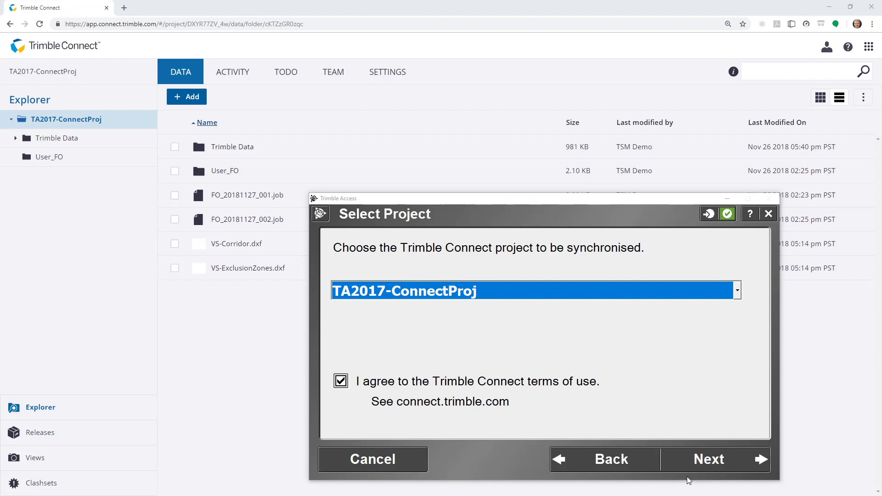
click(717, 456)
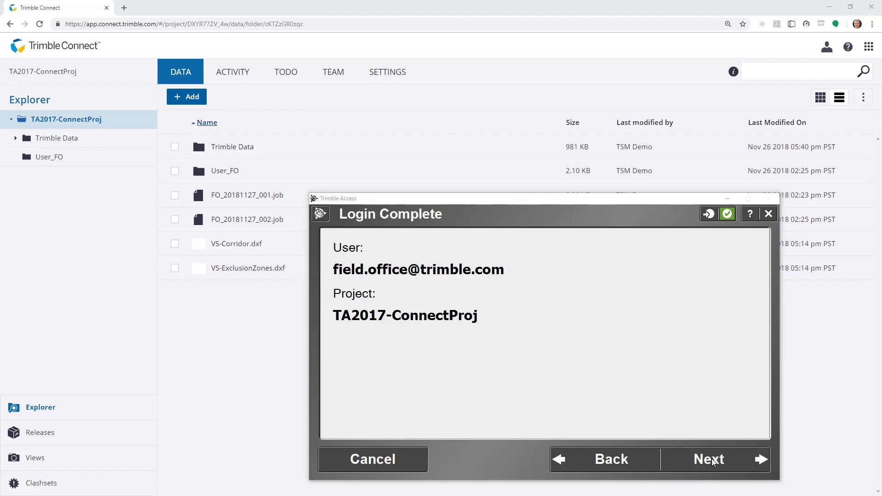
click(712, 458)
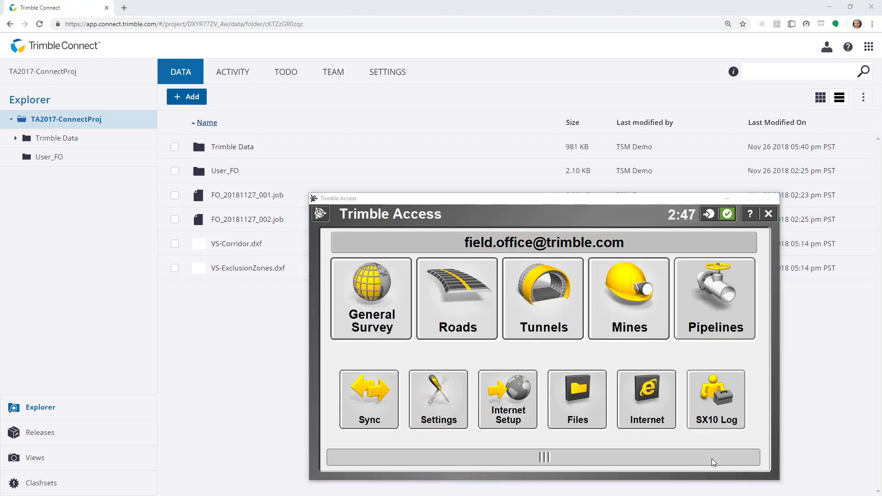
Step: Open AccessSync and arrange its window and the Trimble Access main window so both are accessible
drag(27, 212, 554, 198)
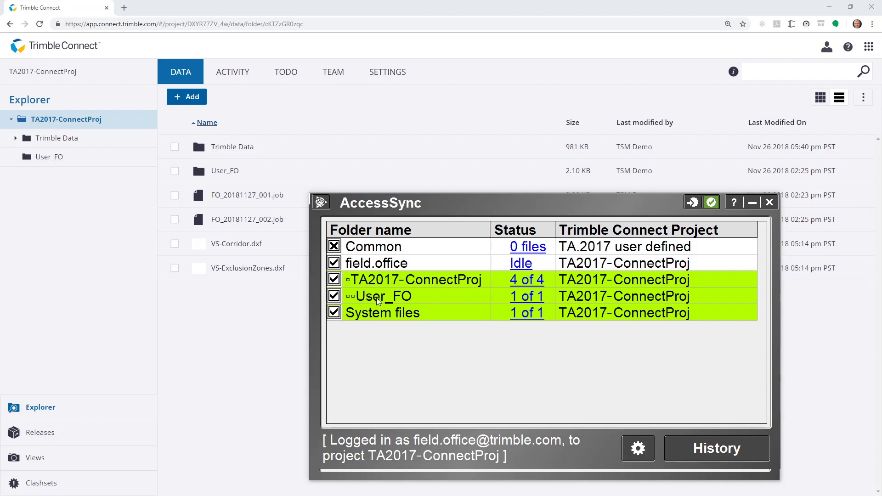
drag(436, 205, 520, 208)
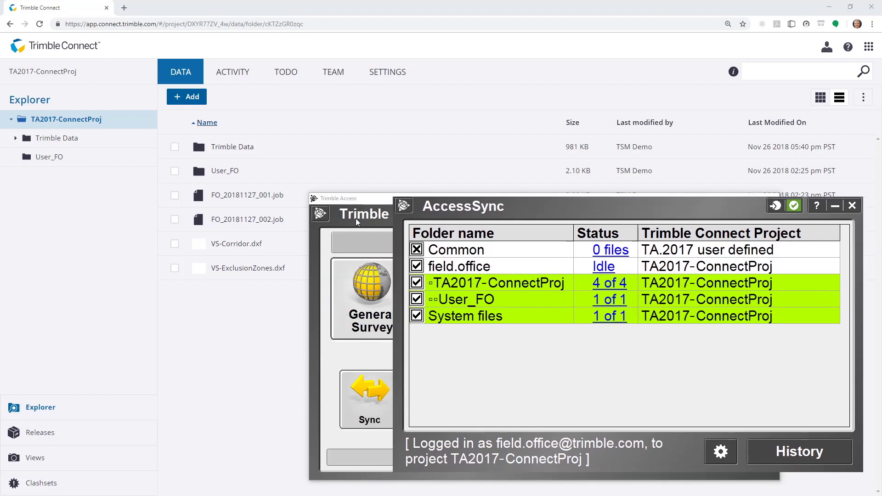
drag(358, 203, 307, 207)
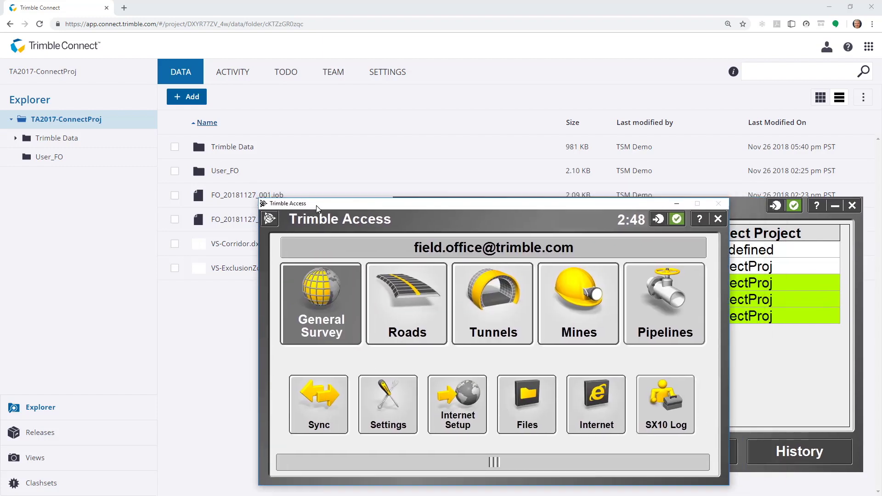
Step: Start a new General Survey job and store it in the User_FO folder of TA2017-ConnectProj
click(320, 311)
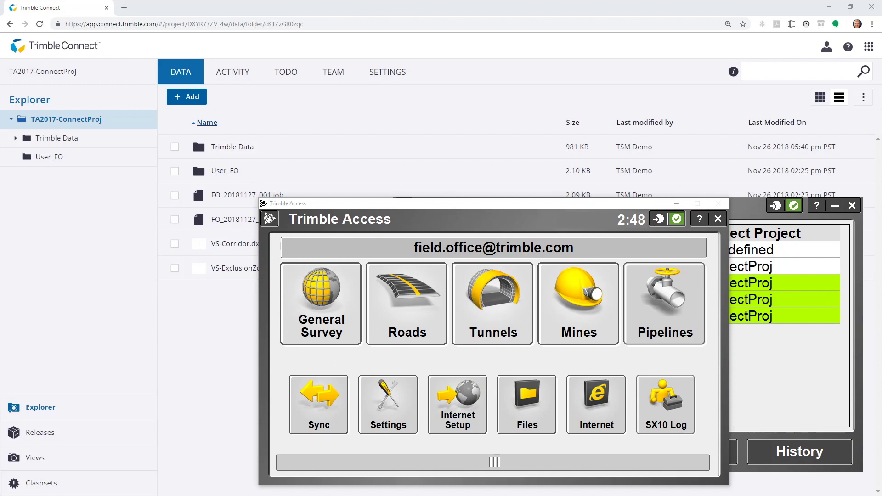
drag(473, 231, 454, 209)
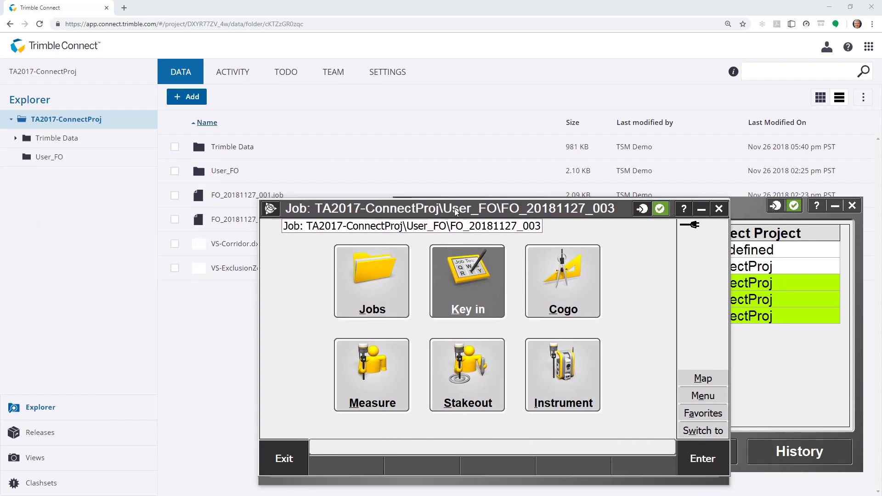
click(383, 274)
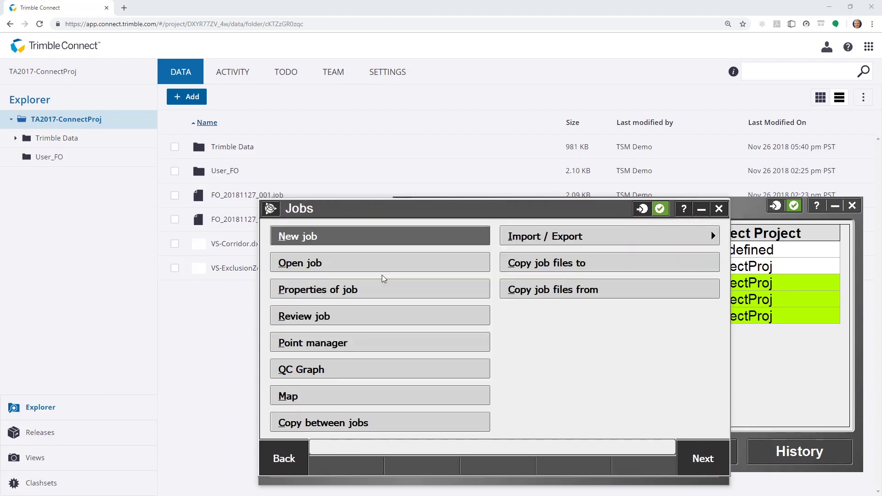
click(339, 235)
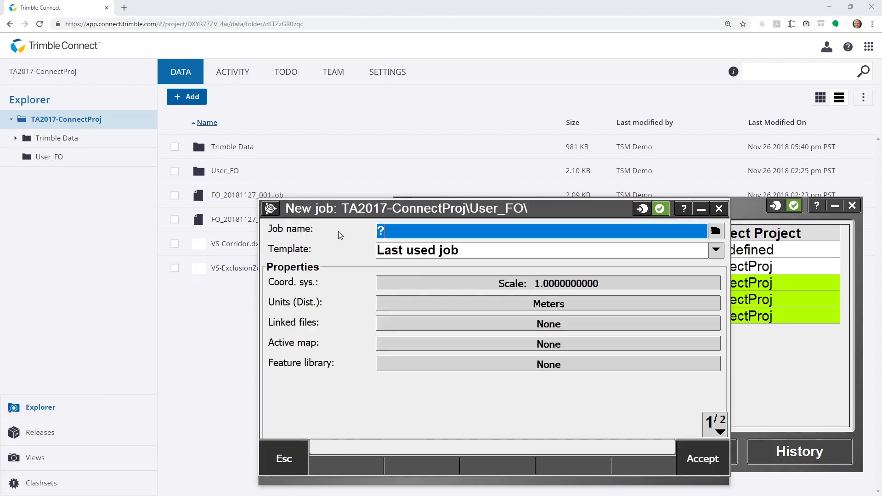
click(715, 230)
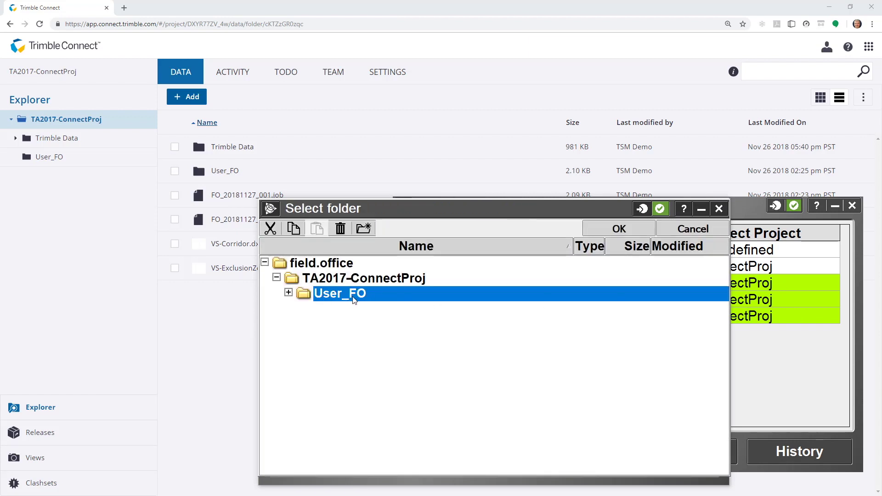
click(617, 229)
Step: Name the new job FO_20181127_004 and create it
key(BackSpace)
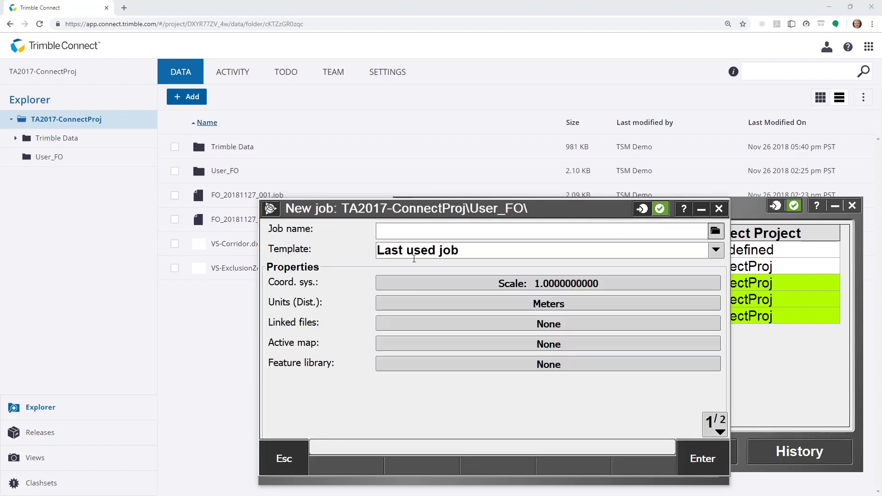
text(FO_20181127)
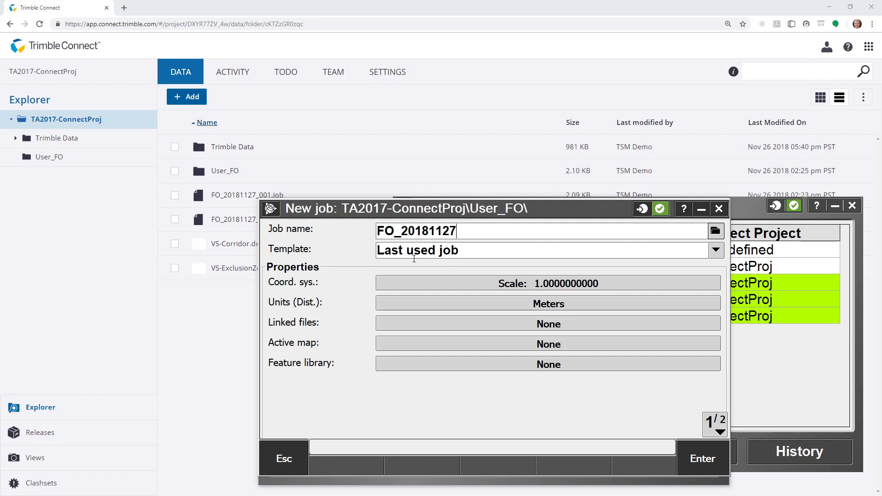
text(_004)
click(702, 458)
click(703, 458)
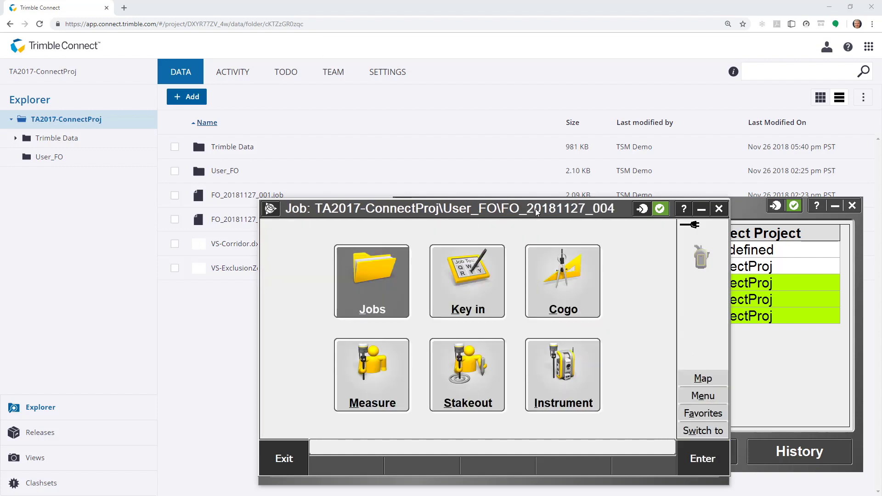
Step: Start another new job and set its storage folder to the TA2017-ConnectProj project folder
drag(536, 208, 458, 212)
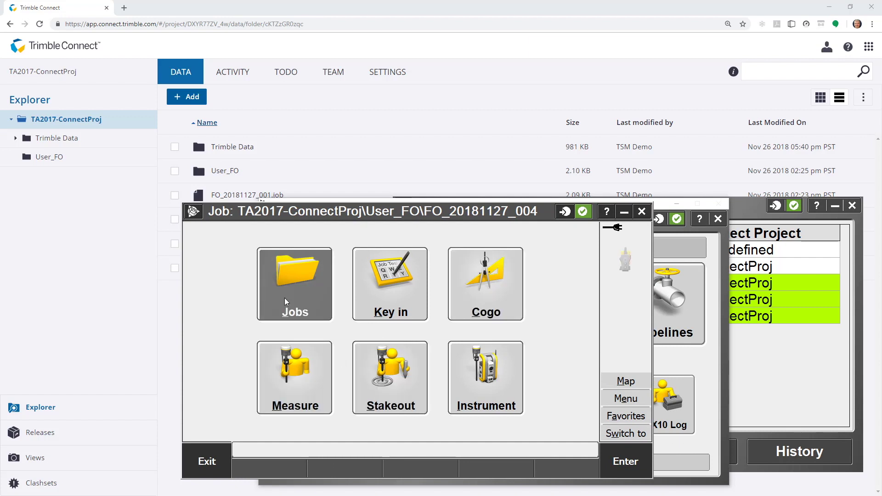
click(281, 282)
click(257, 238)
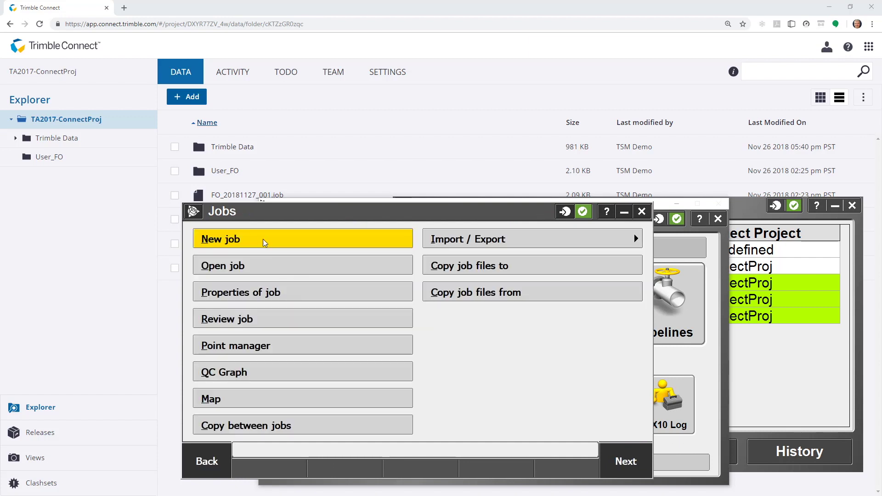
click(638, 235)
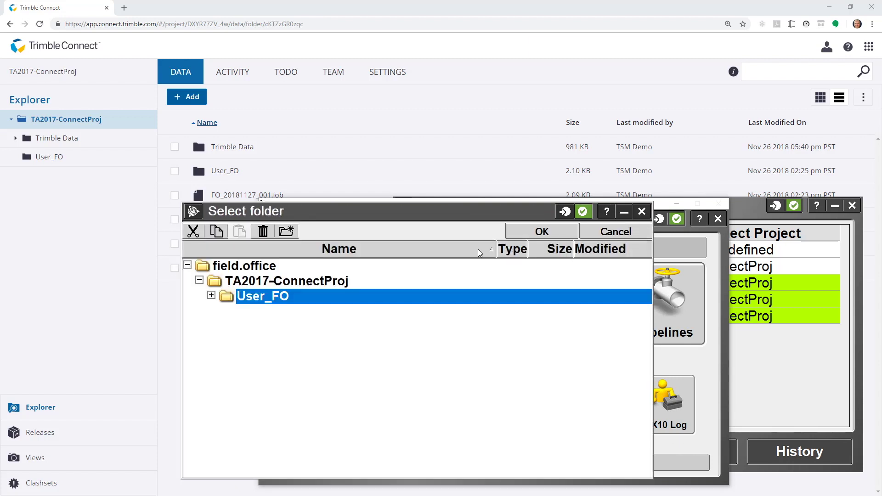
double_click(263, 283)
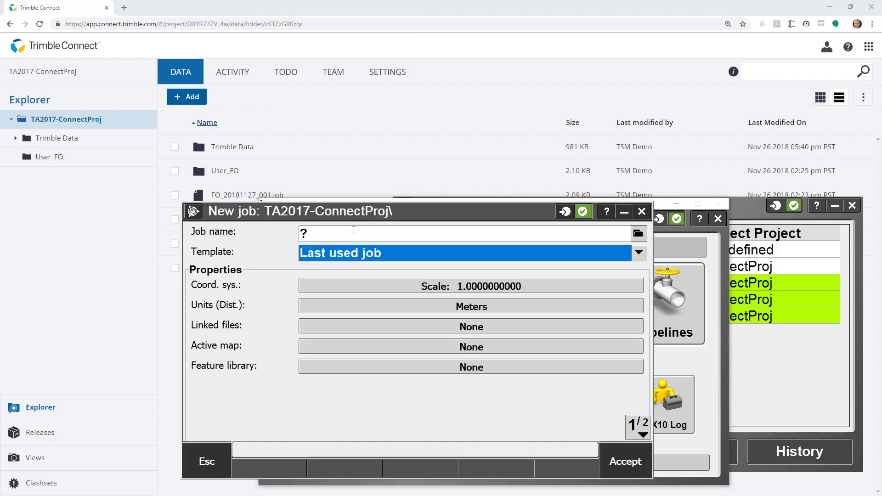
Step: Name this job FO_20181127_005 and create it
click(334, 237)
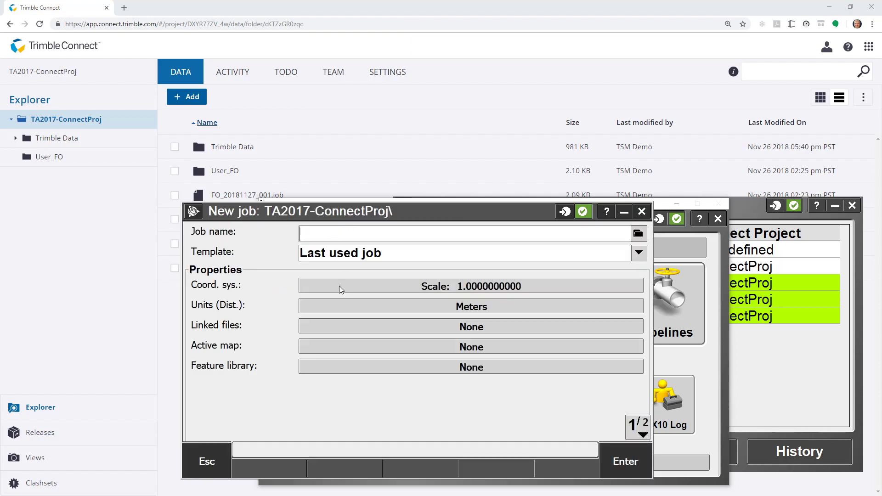
text(FO_)
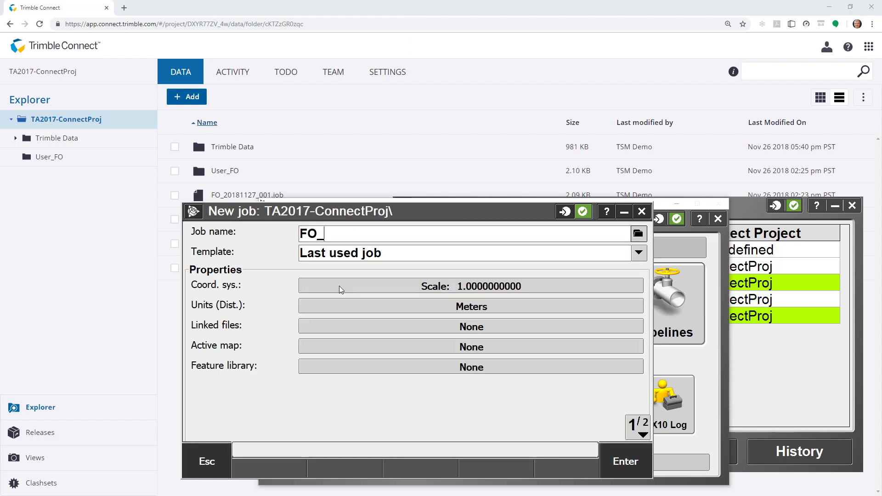
text(20181127_005)
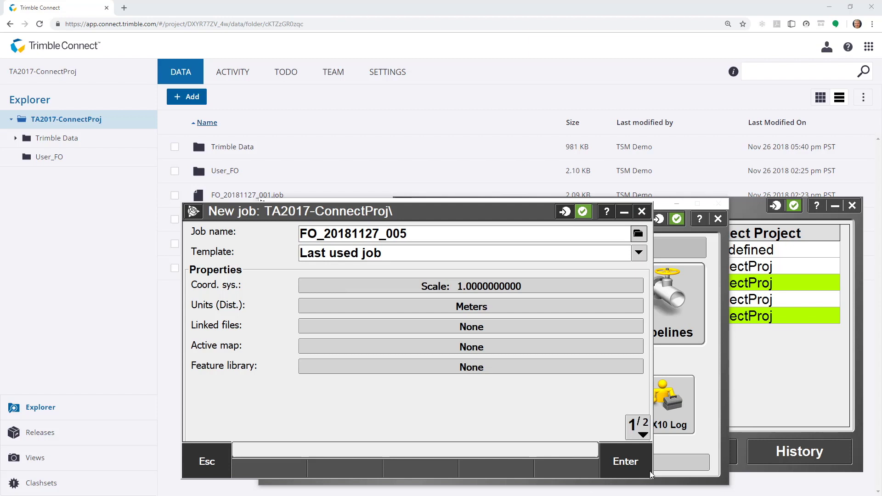
click(635, 465)
click(635, 463)
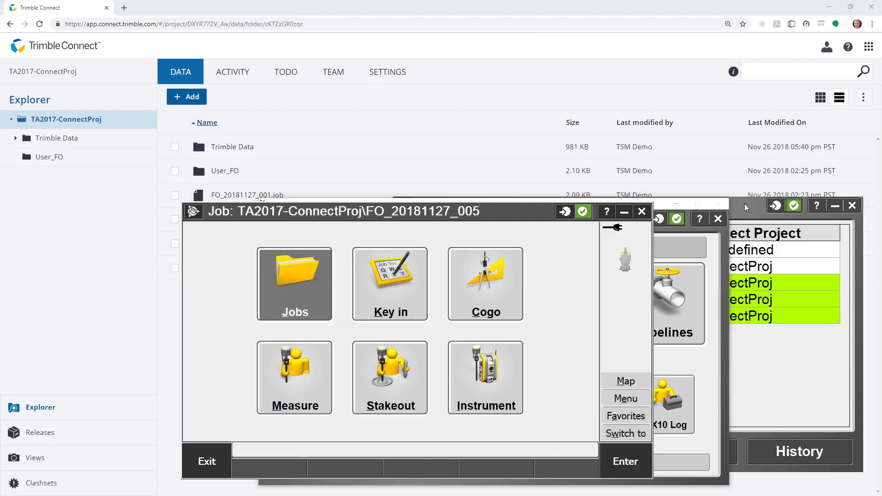
Step: In AccessSync, review the file sync status of the TA2017-ConnectProj folder and its User_FO subfolder
click(744, 203)
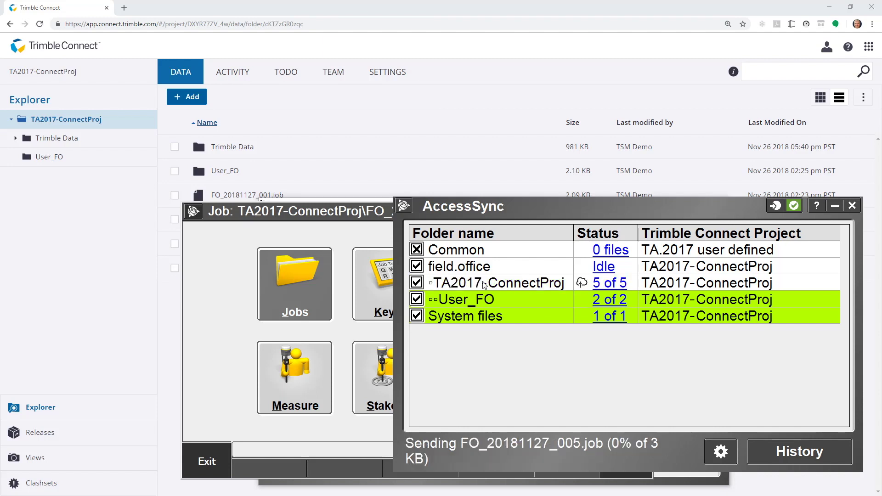
click(609, 284)
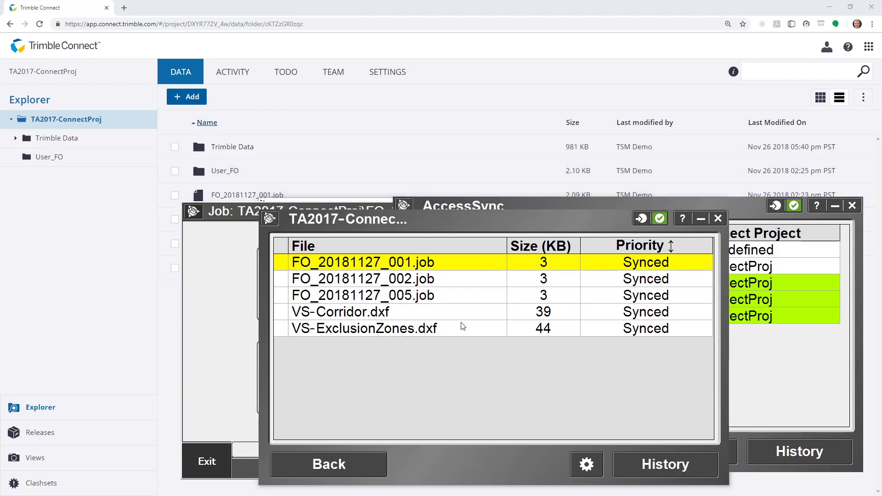
click(329, 472)
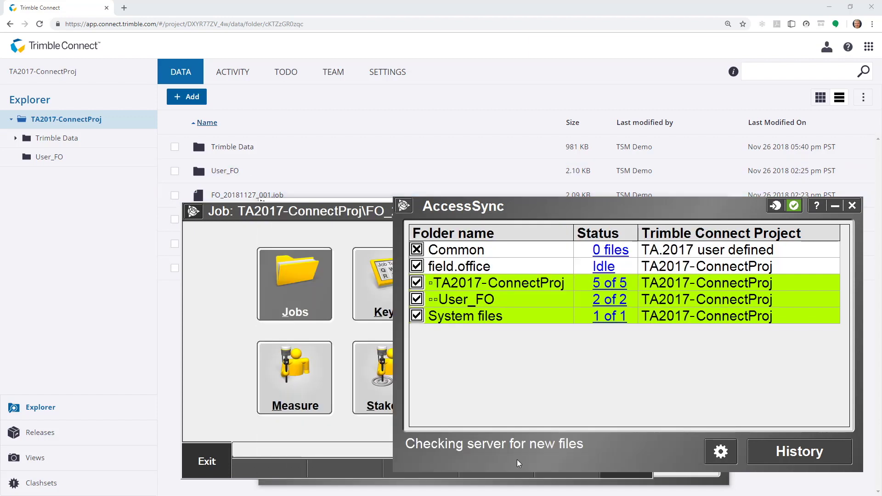
click(609, 299)
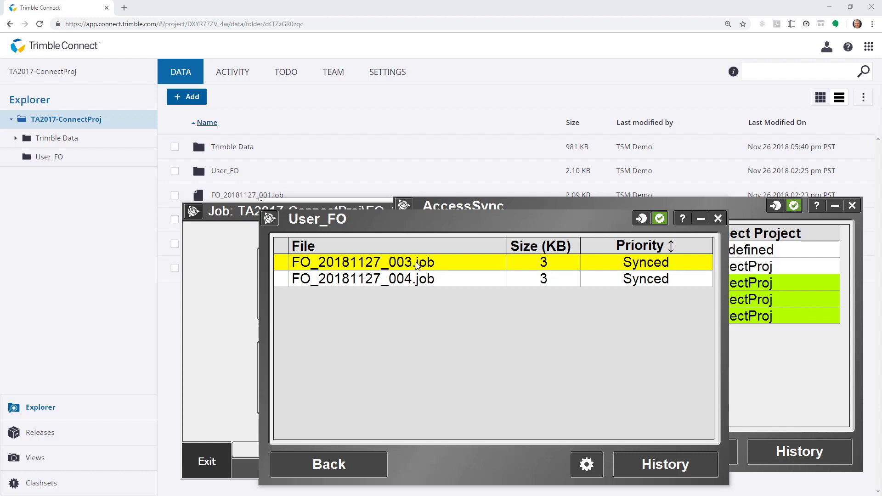
click(345, 462)
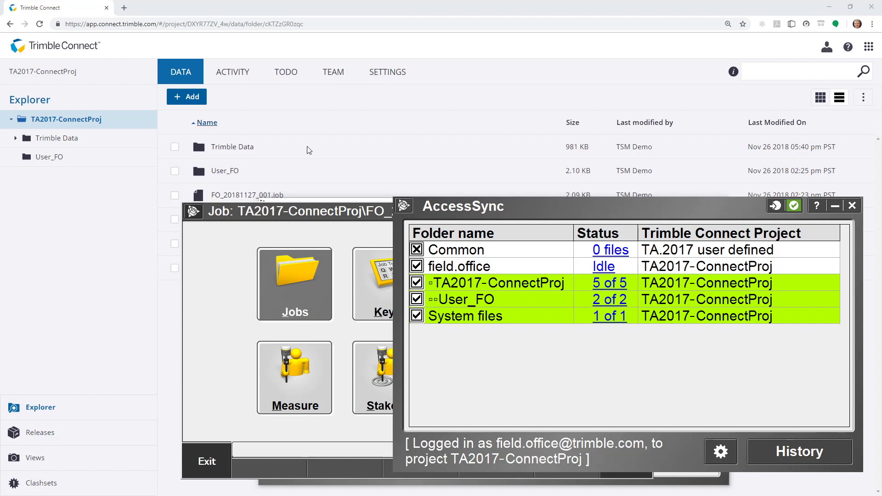
Step: Switch to Trimble Connect in the browser, refresh the project's file list and open the User_FO folder to check the uploaded jobs
click(107, 232)
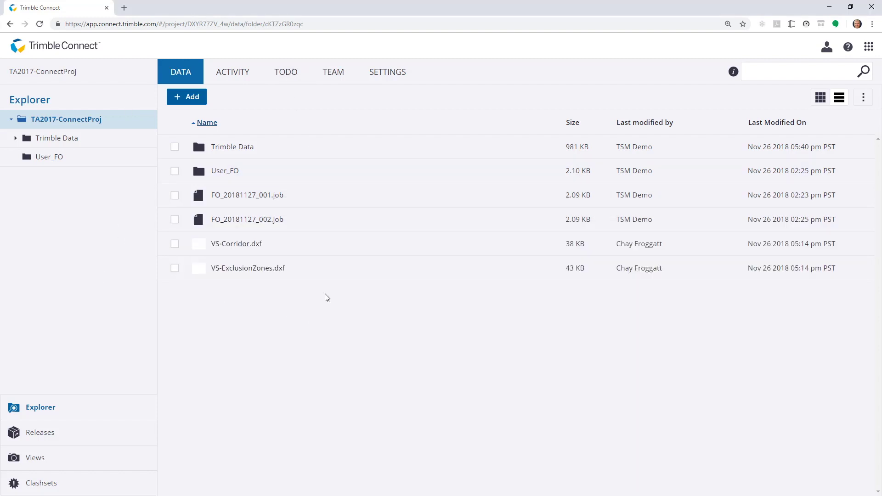
click(40, 24)
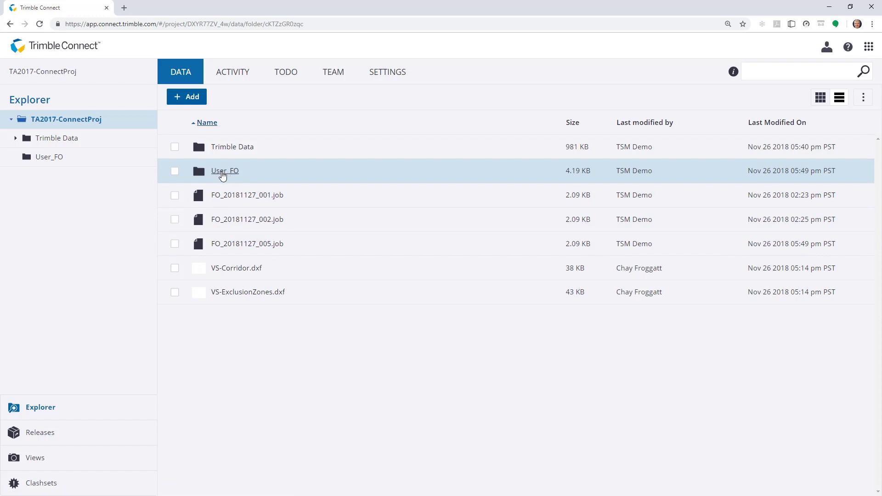
click(219, 174)
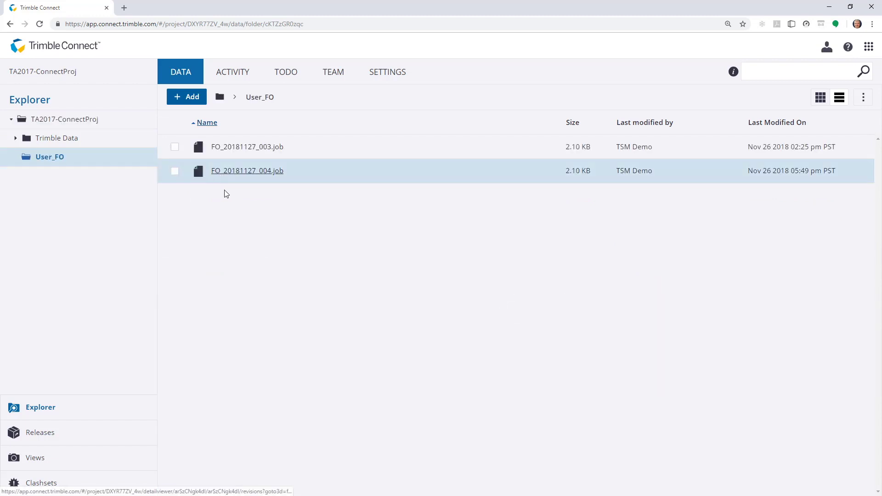